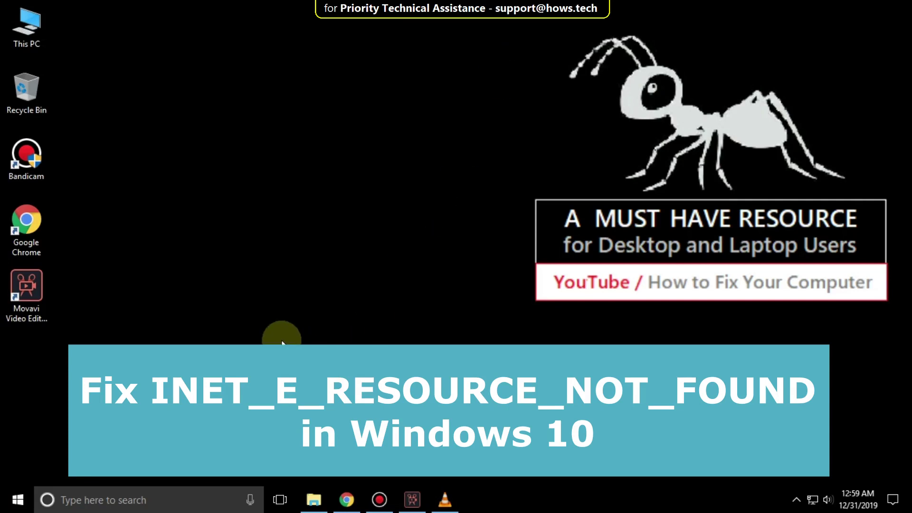
Search for regedit and launch Registry Editor from the results.
{"action": "left_click", "coordinate": [114, 500]}
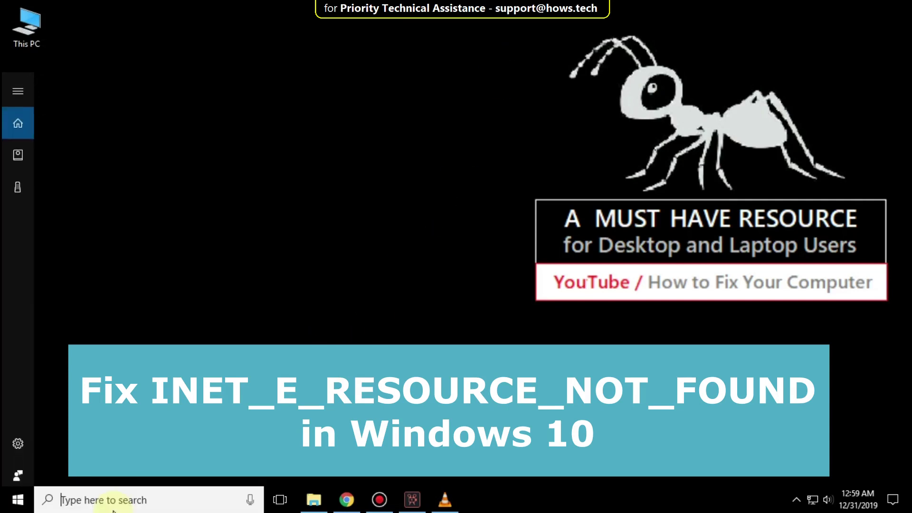
{"action": "type", "text": "r"}
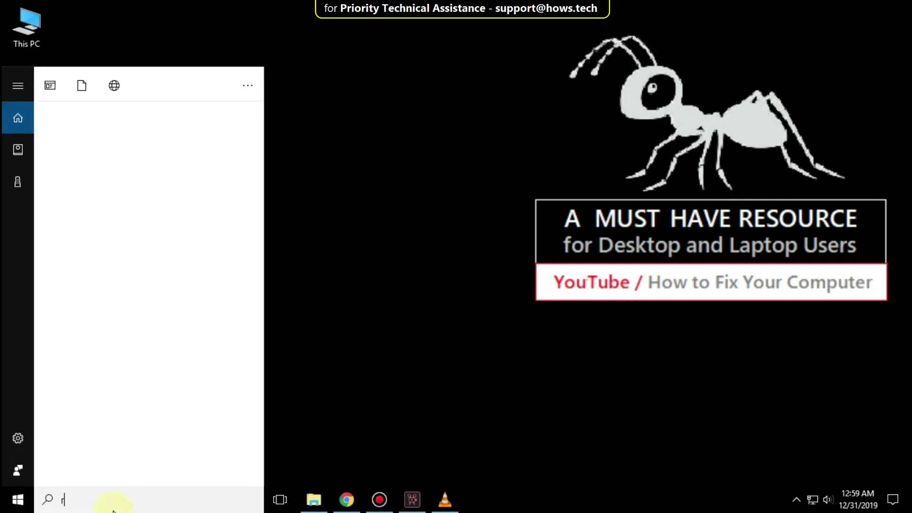
{"action": "type", "text": "un"}
{"action": "type", "text": "egedit"}
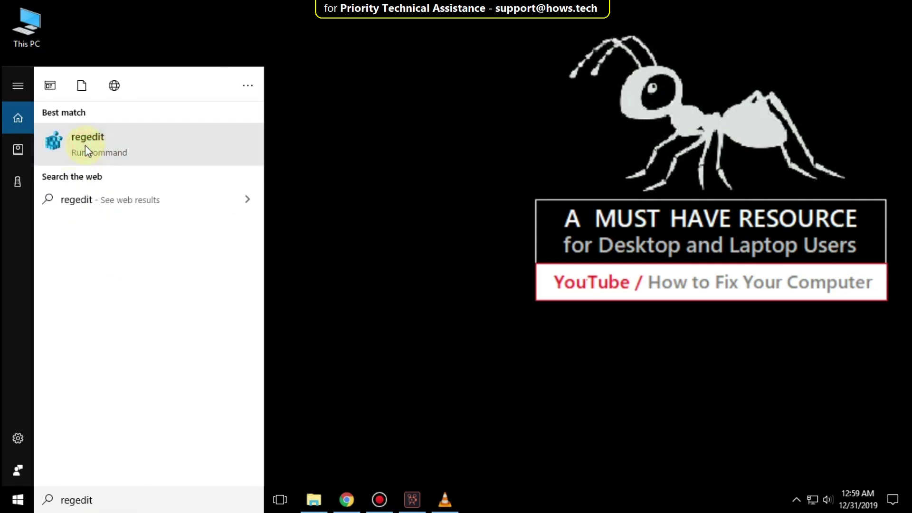
{"action": "left_click", "coordinate": [85, 145]}
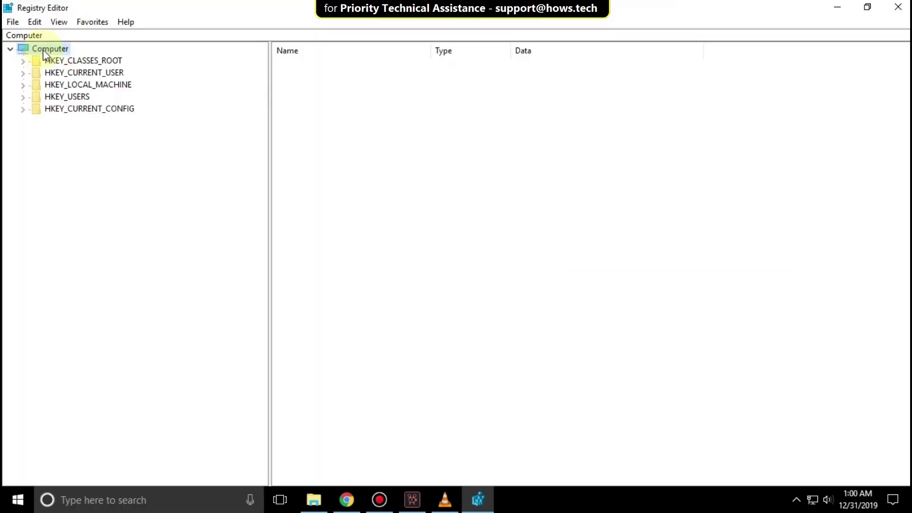
Expand HKEY_LOCAL_MACHINE, SOFTWARE and Microsoft in the registry tree.
{"action": "left_click", "coordinate": [75, 85]}
{"action": "left_click", "coordinate": [24, 85]}
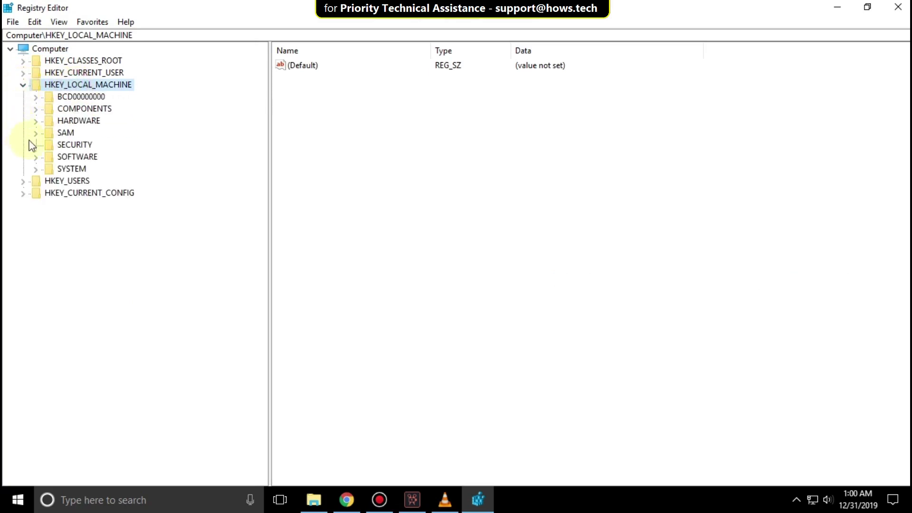
{"action": "left_click", "coordinate": [75, 158]}
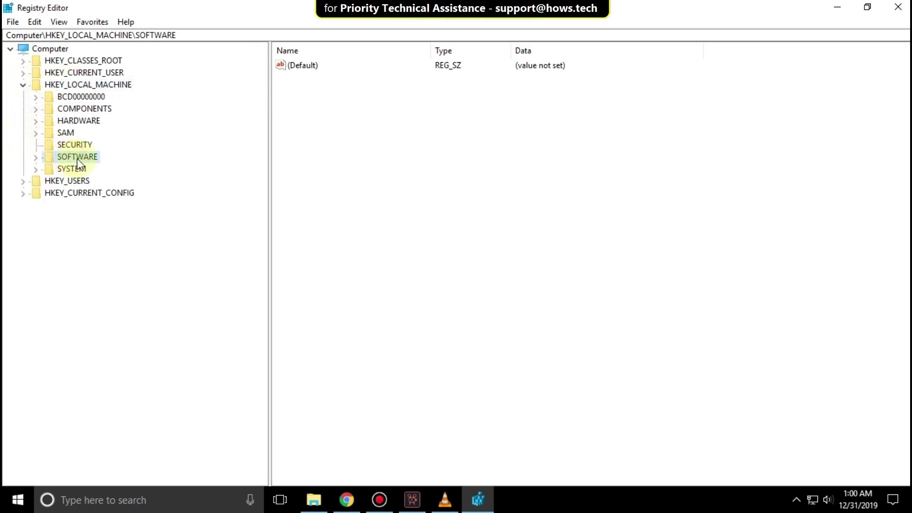
{"action": "left_click", "coordinate": [37, 158]}
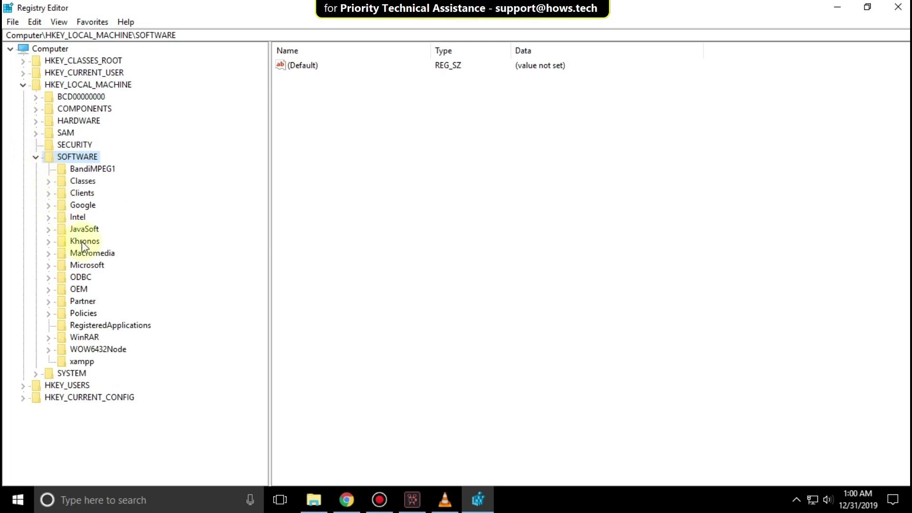
{"action": "left_click", "coordinate": [86, 266]}
{"action": "left_click", "coordinate": [48, 265]}
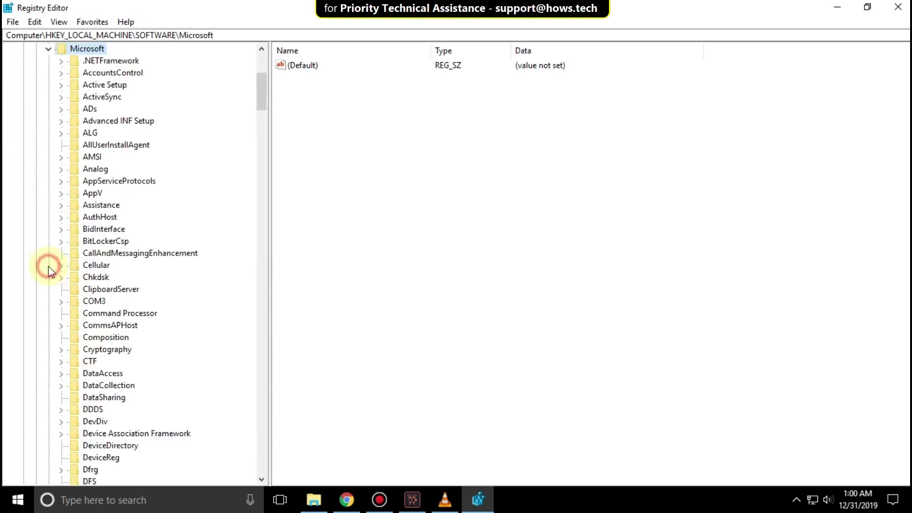
{"action": "left_click_drag", "start_coordinate": [262, 89], "coordinate": [262, 404]}
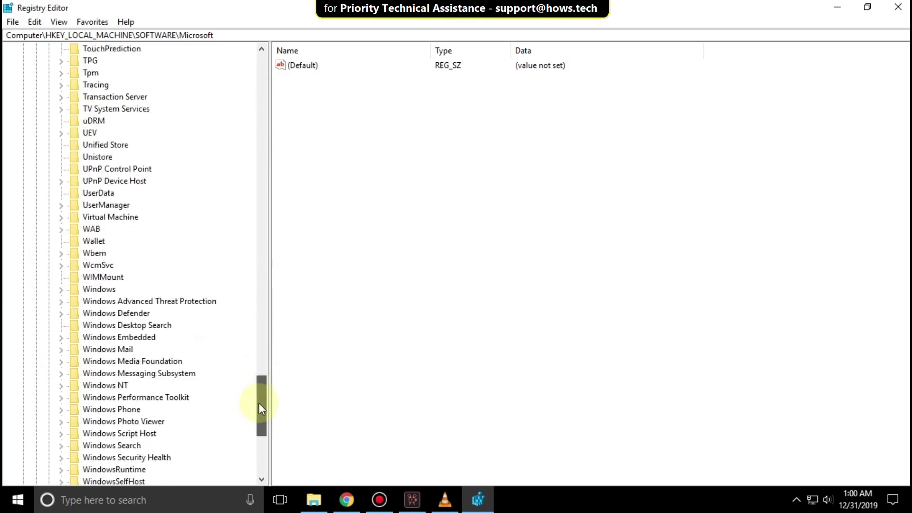
Expand Windows, CurrentVersion and Internet Settings, then select the Connections key.
{"action": "left_click", "coordinate": [98, 217]}
{"action": "left_click", "coordinate": [61, 217]}
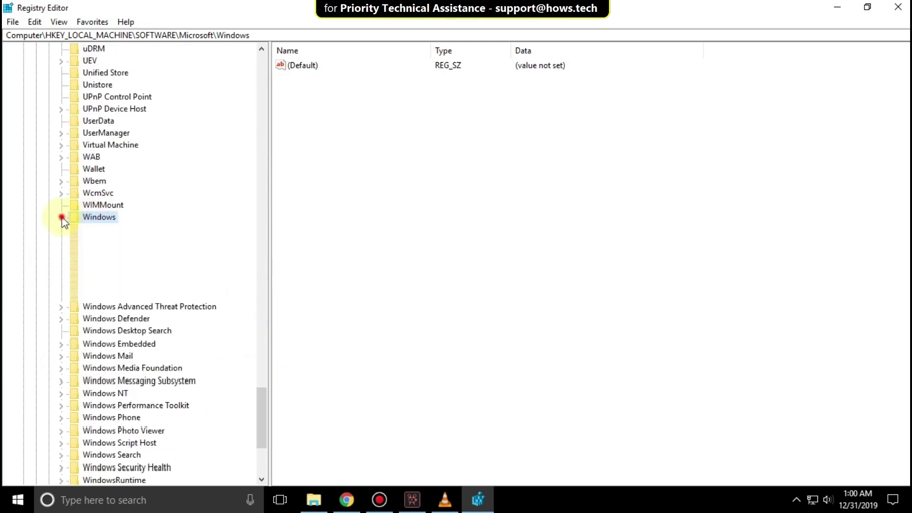
{"action": "left_click", "coordinate": [121, 241]}
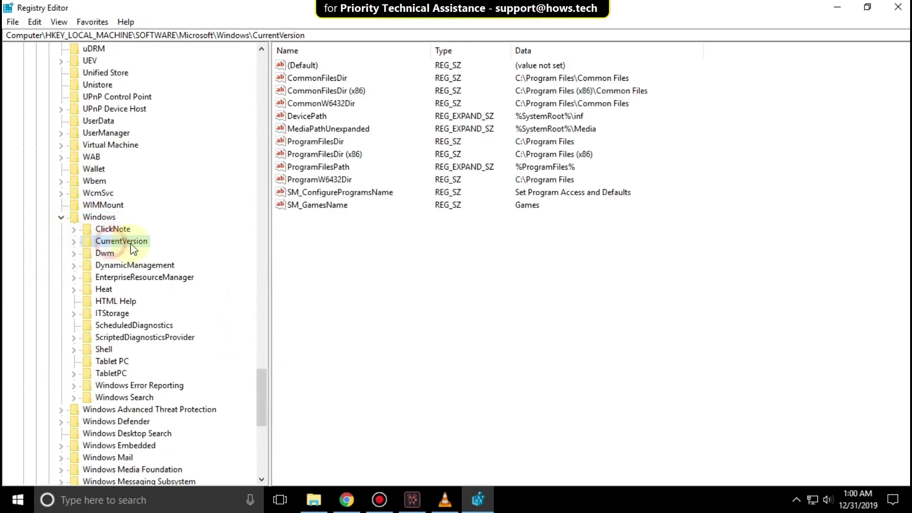
{"action": "left_click", "coordinate": [73, 241]}
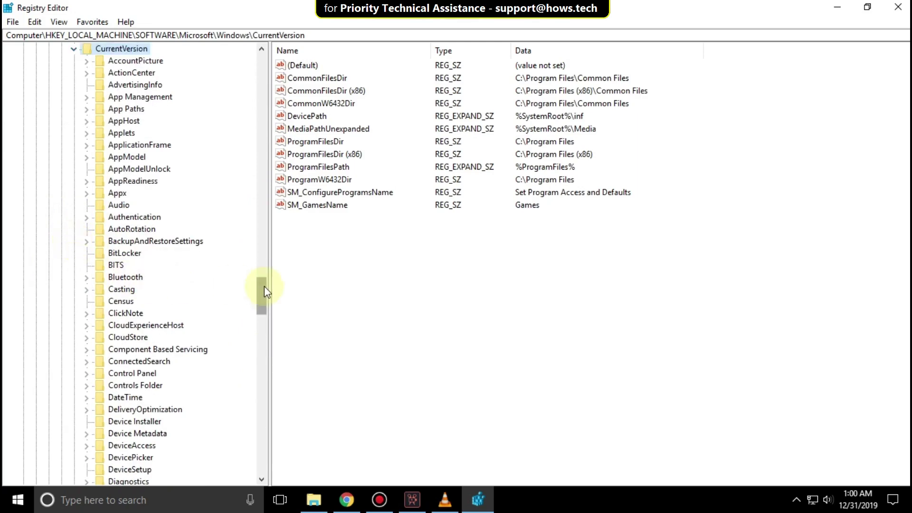
{"action": "left_click_drag", "start_coordinate": [264, 291], "coordinate": [260, 344]}
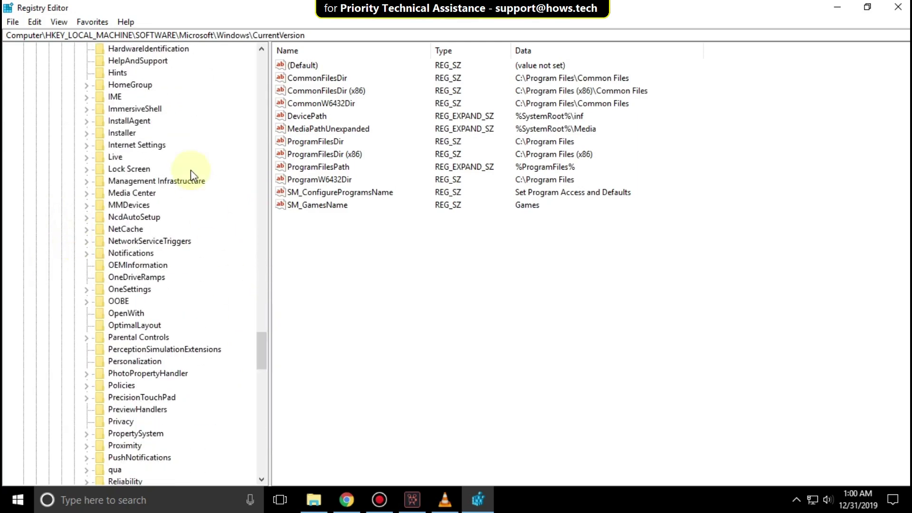
{"action": "left_click", "coordinate": [137, 145]}
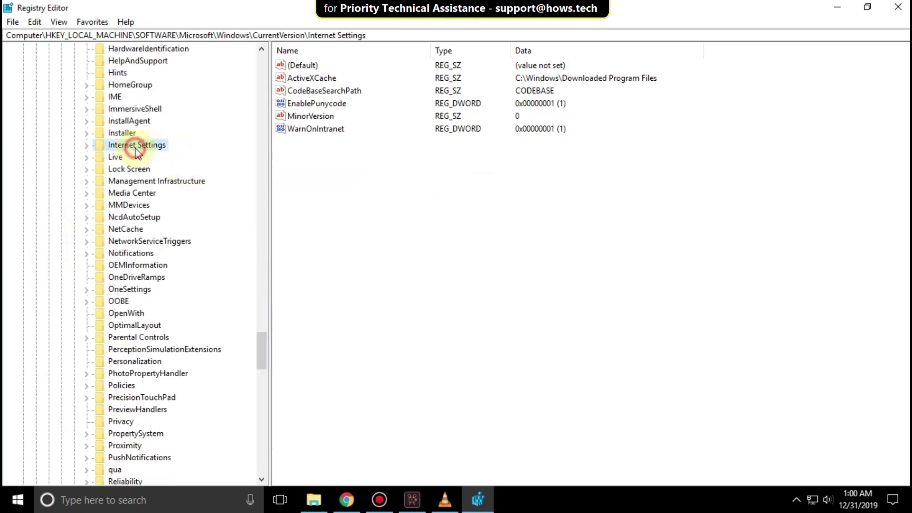
{"action": "left_click", "coordinate": [87, 145]}
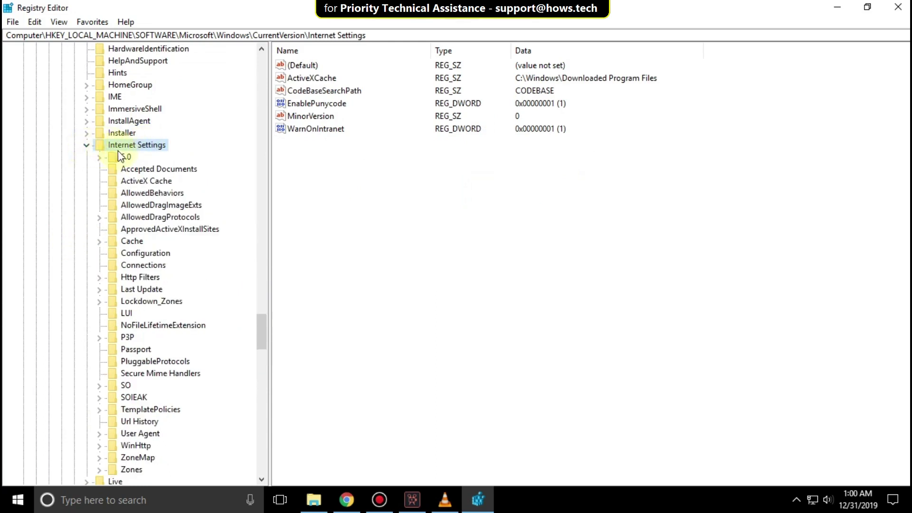
{"action": "left_click", "coordinate": [144, 265]}
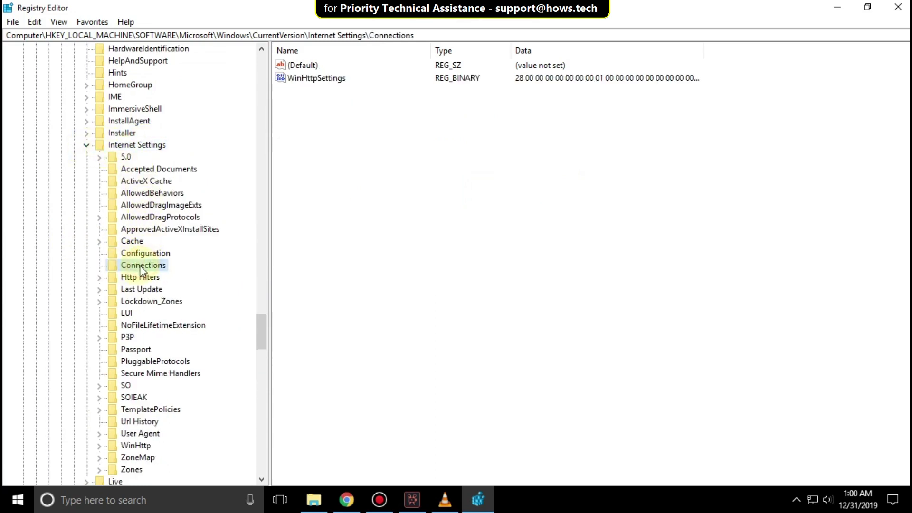
Rename the Connections key to ConnectionsX and close Registry Editor.
{"action": "right_click", "coordinate": [143, 268]}
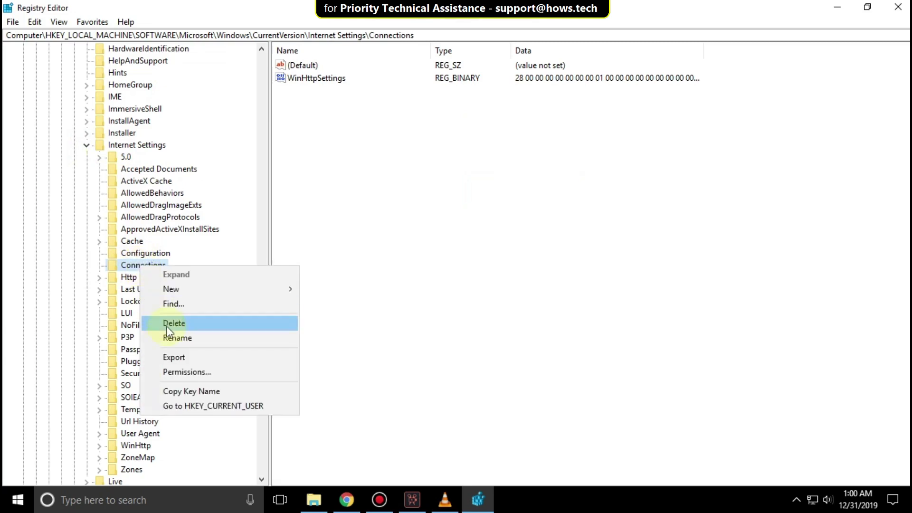
{"action": "left_click", "coordinate": [207, 337]}
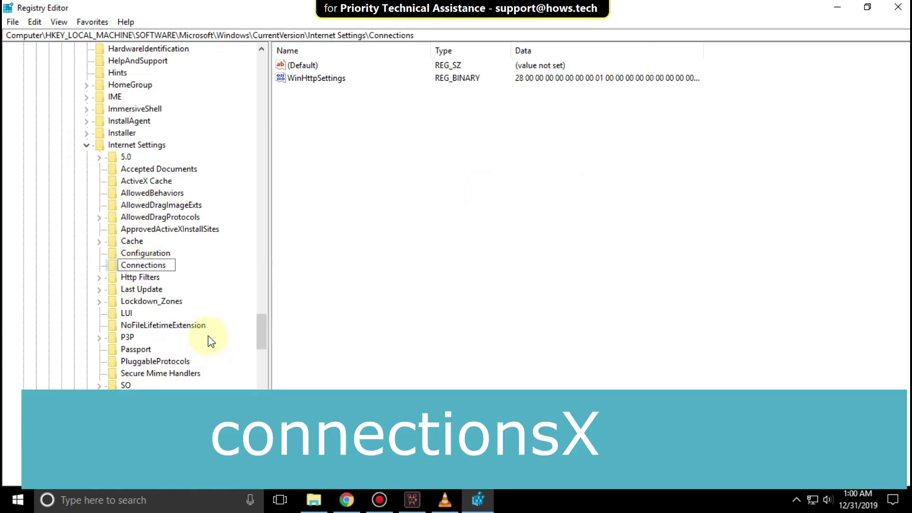
{"action": "type", "text": "X"}
{"action": "key", "text": "Return"}
{"action": "left_click", "coordinate": [418, 259]}
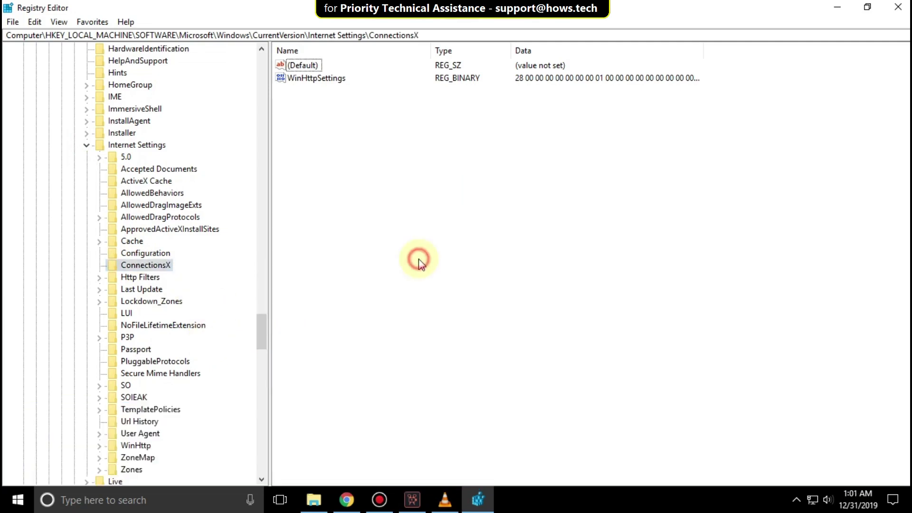
{"action": "left_click", "coordinate": [897, 9]}
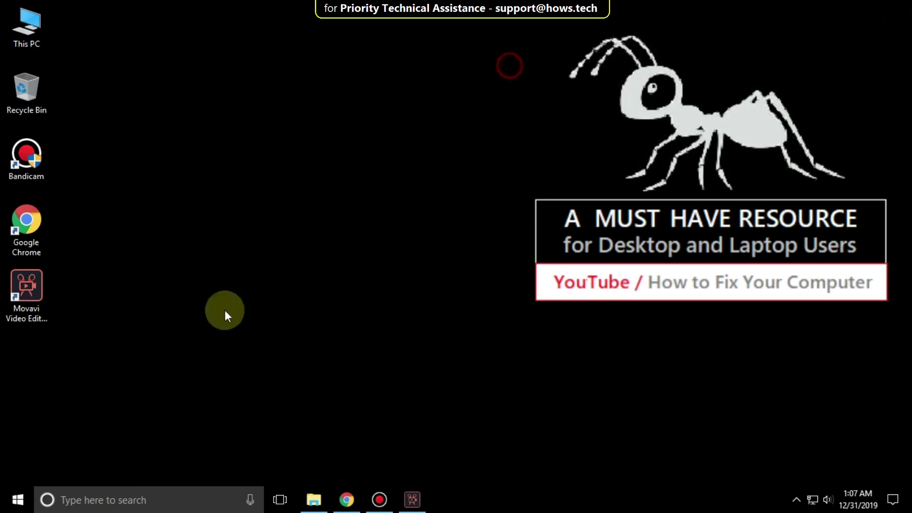
Search for Control Panel, open it, and go to the User Accounts category.
{"action": "left_click", "coordinate": [124, 496]}
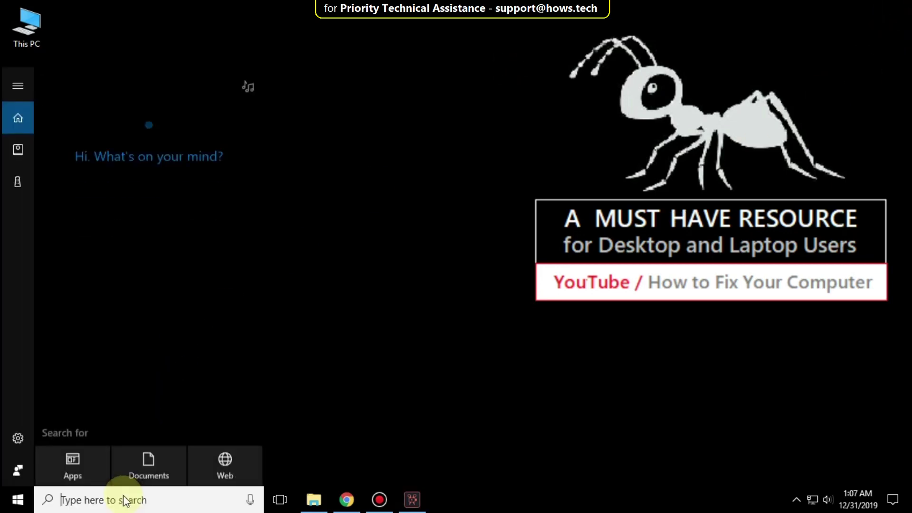
{"action": "type", "text": "control panel"}
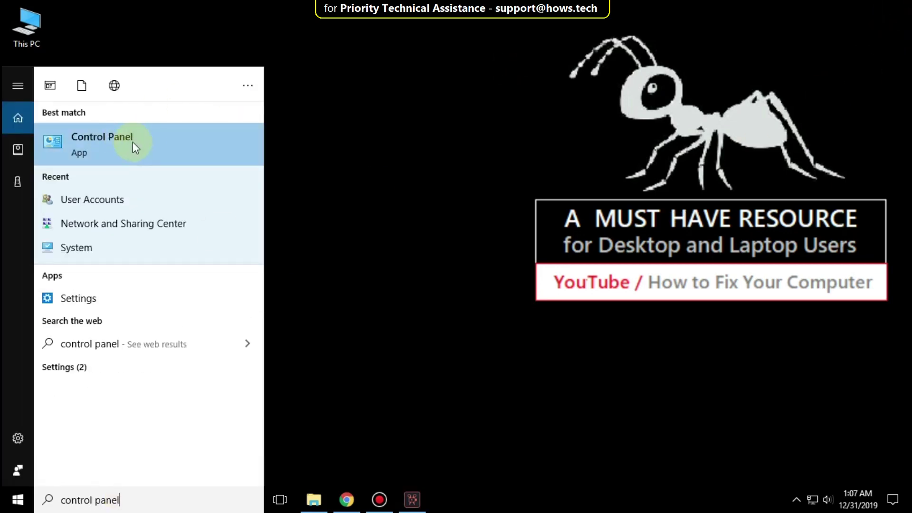
{"action": "left_click", "coordinate": [133, 141]}
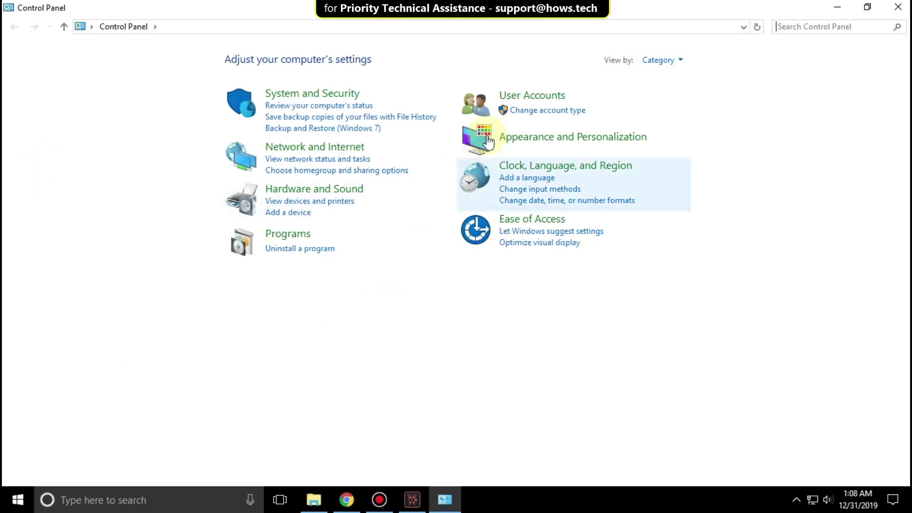
{"action": "left_click", "coordinate": [537, 99]}
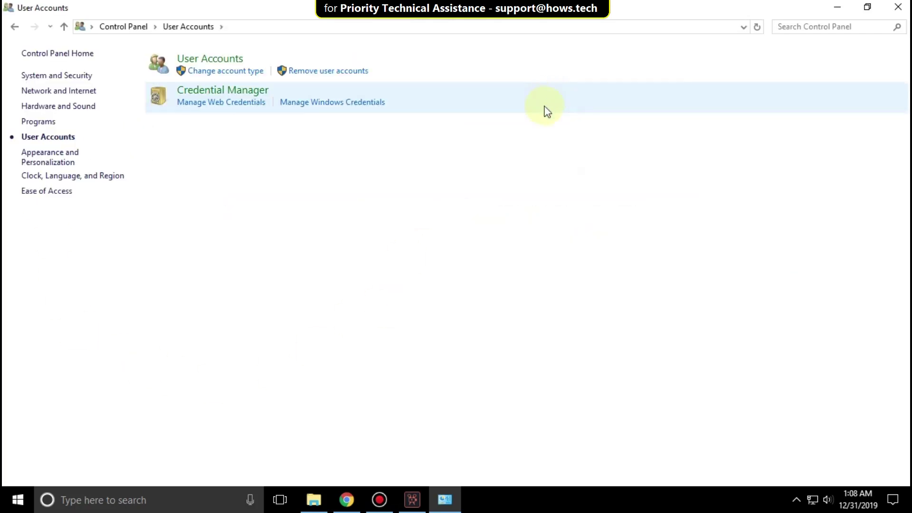
Set UAC to notify only when apps try to make changes, save, and close User Accounts.
{"action": "left_click", "coordinate": [237, 62]}
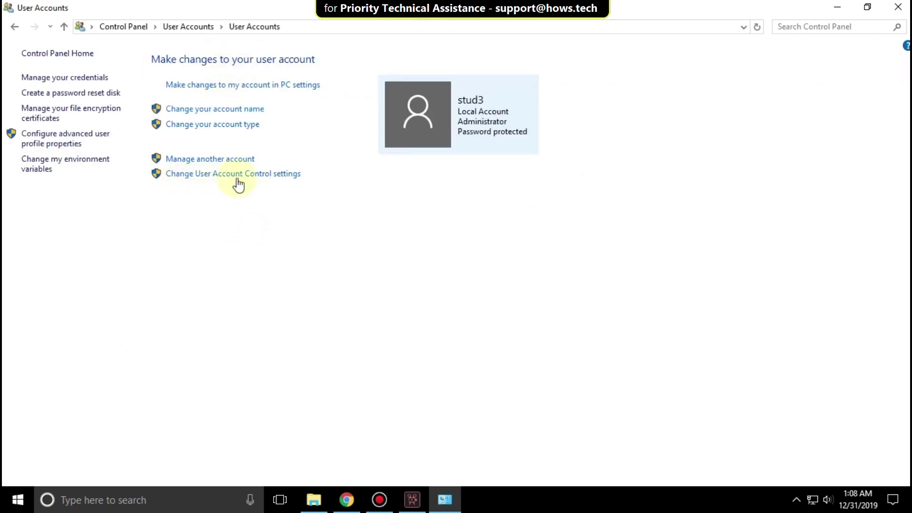
{"action": "left_click", "coordinate": [295, 178]}
{"action": "left_click", "coordinate": [306, 303]}
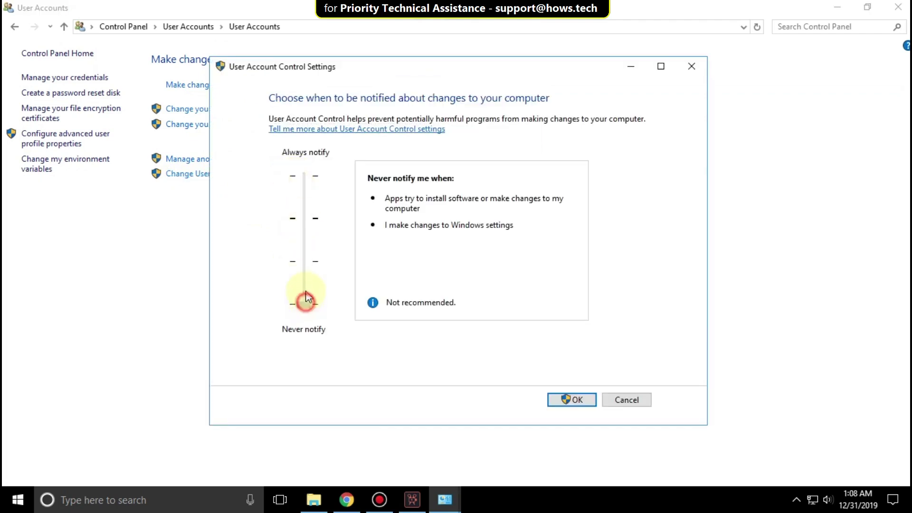
{"action": "left_click_drag", "start_coordinate": [305, 303], "coordinate": [304, 219]}
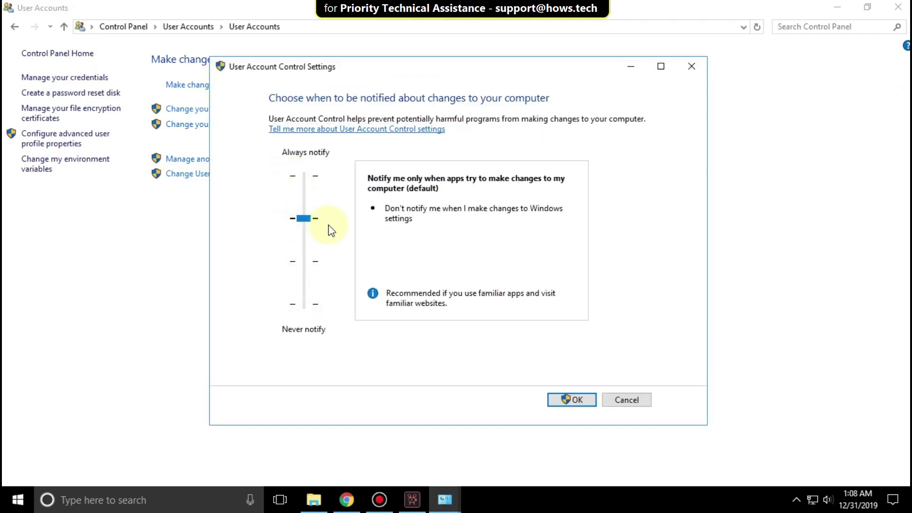
{"action": "left_click", "coordinate": [573, 399]}
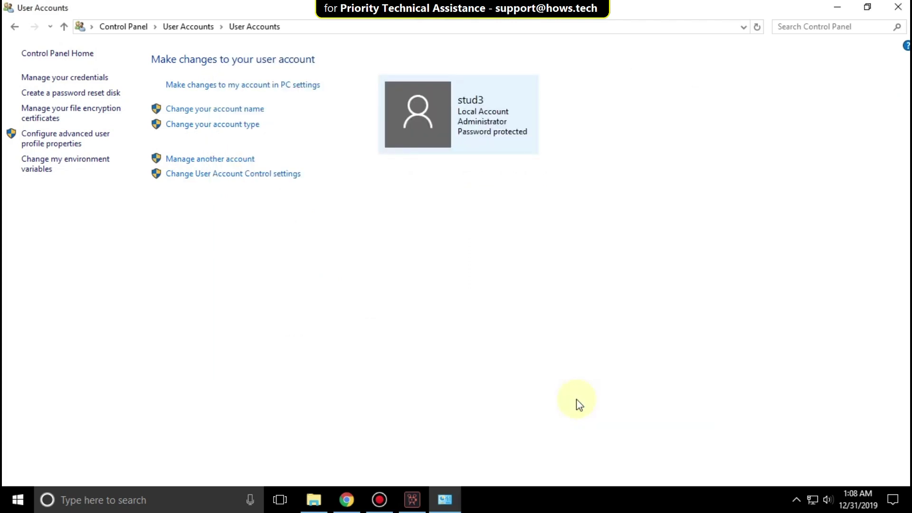
{"action": "left_click", "coordinate": [898, 8]}
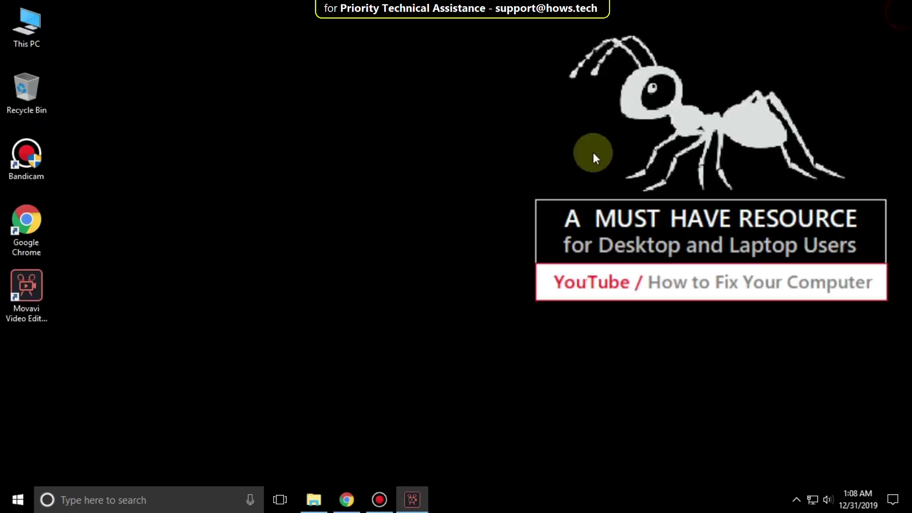
Search for cmd and run Command Prompt as administrator.
{"action": "left_click", "coordinate": [153, 499]}
{"action": "type", "text": "cmd"}
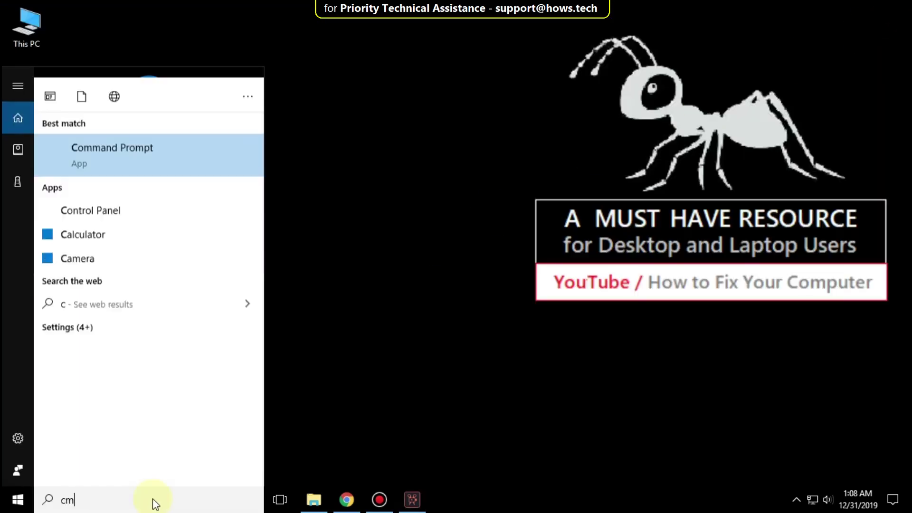
{"action": "right_click", "coordinate": [98, 147]}
{"action": "left_click", "coordinate": [153, 158]}
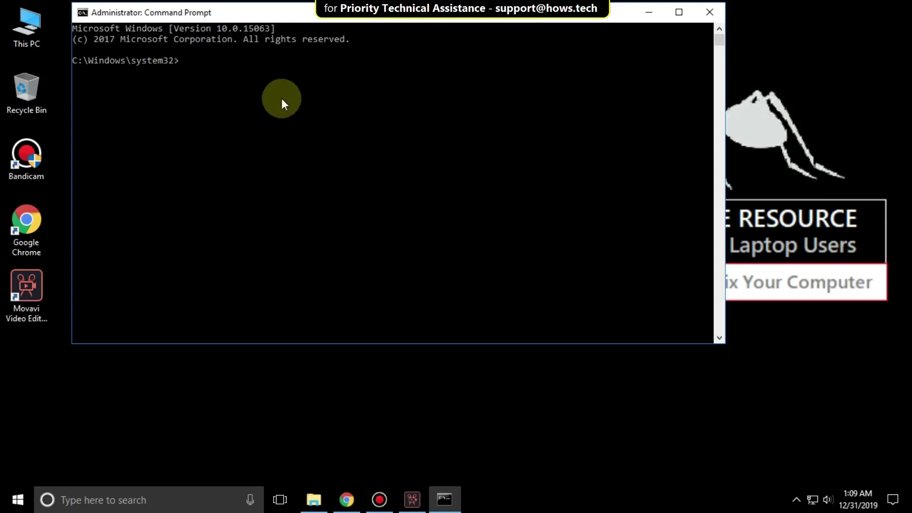
{"action": "type", "text": "ipconfig"}
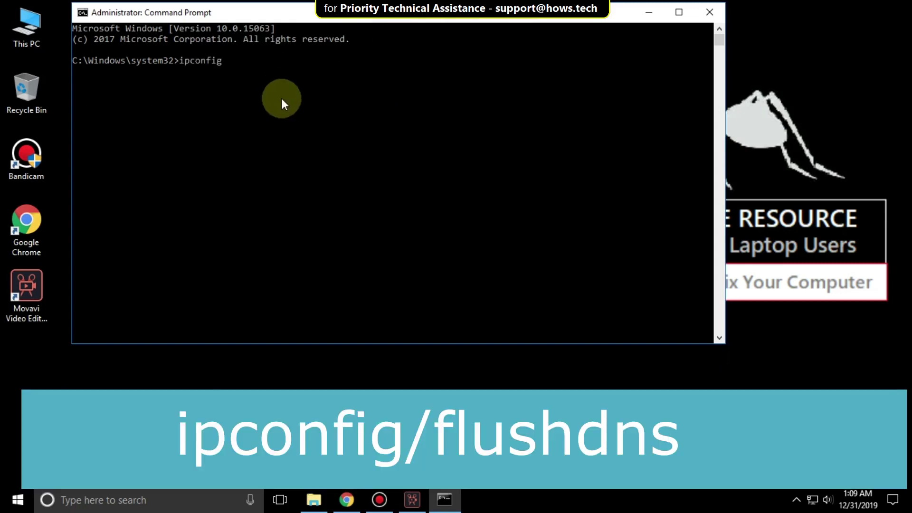
{"action": "type", "text": "/flushdns"}
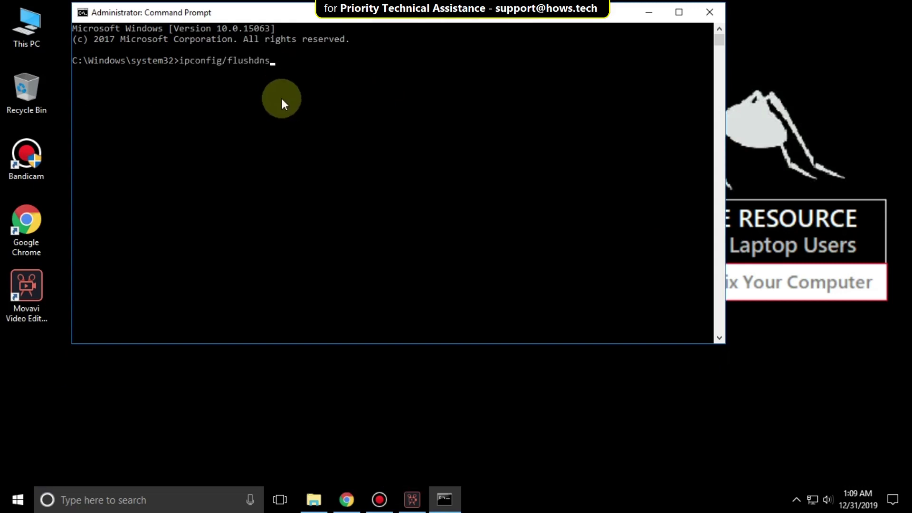
Run ipconfig /flushdns, then exit Command Prompt.
{"action": "key", "text": "Return"}
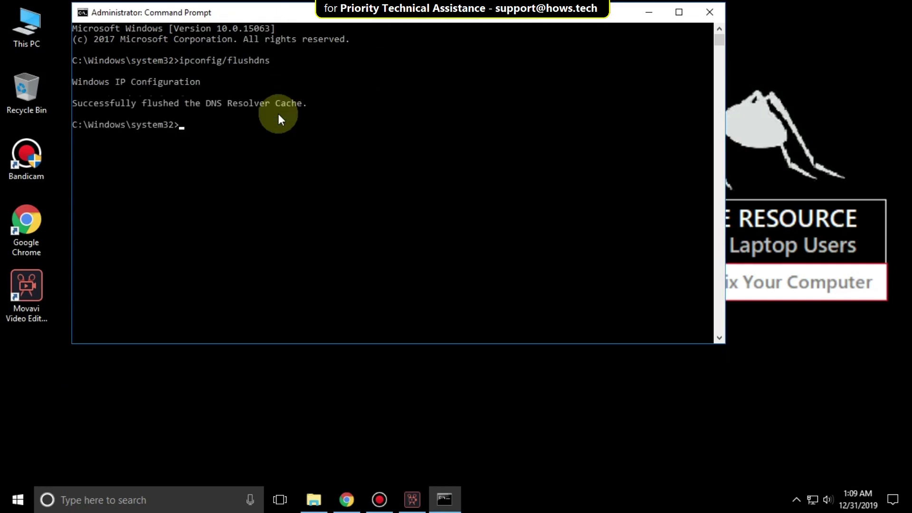
{"action": "type", "text": "exit"}
{"action": "key", "text": "Return"}
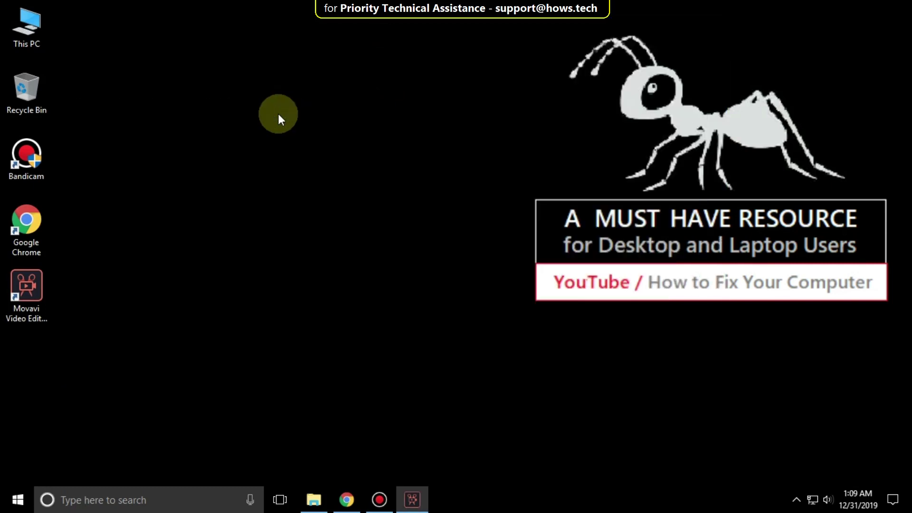
{"action": "left_click", "coordinate": [107, 500]}
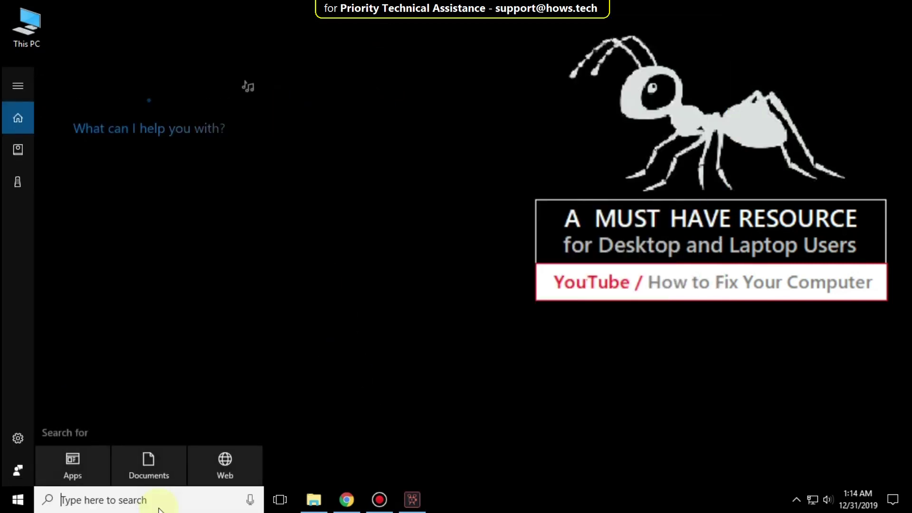
{"action": "type", "text": "power"}
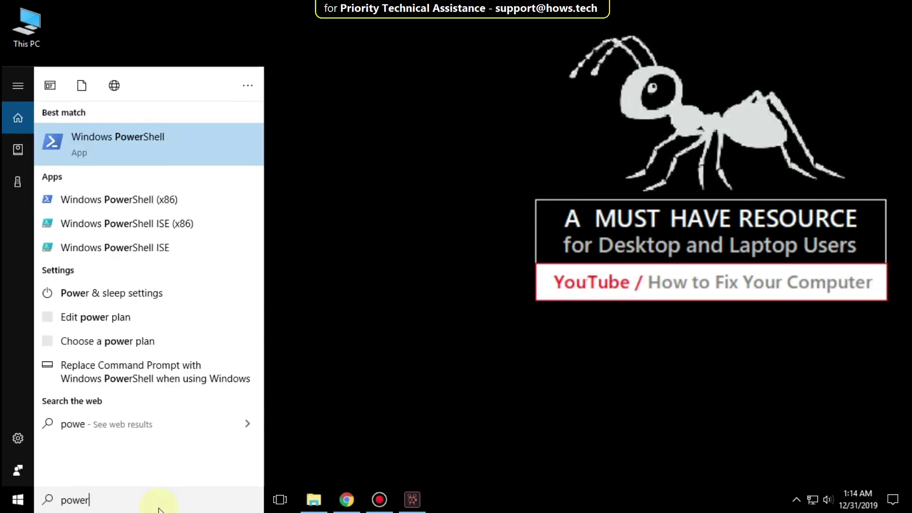
{"action": "type", "text": "shell"}
Run Windows PowerShell as administrator from the search results.
{"action": "right_click", "coordinate": [198, 136]}
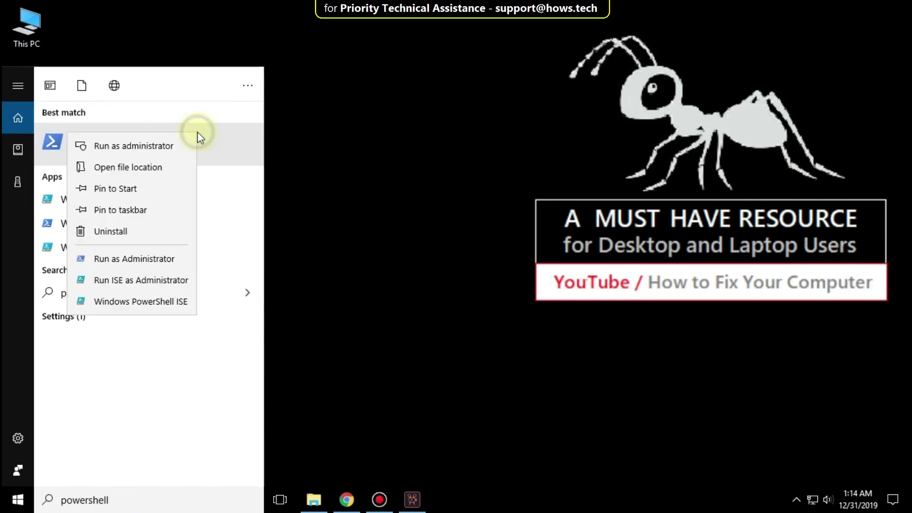
{"action": "left_click", "coordinate": [154, 146]}
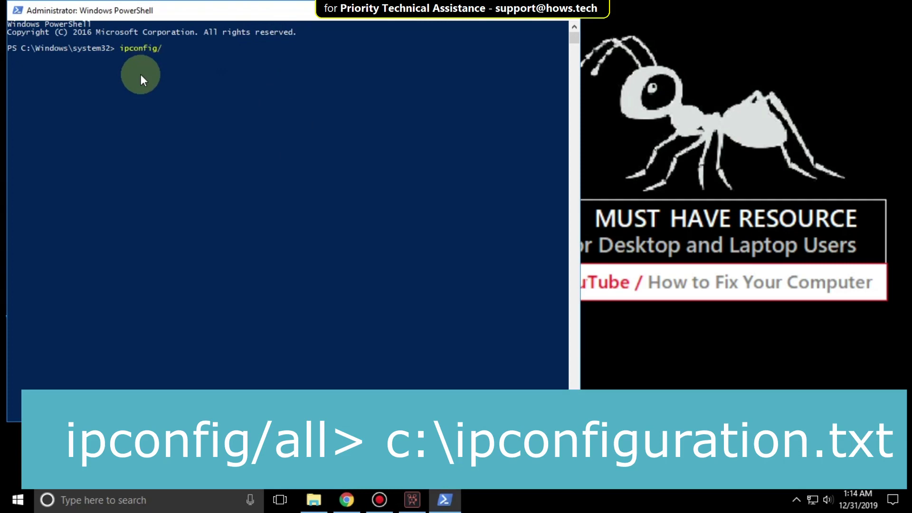
{"action": "type", "text": "/all> c:"}
{"action": "type", "text": "\\ipconfigurati"}
{"action": "type", "text": "on"}
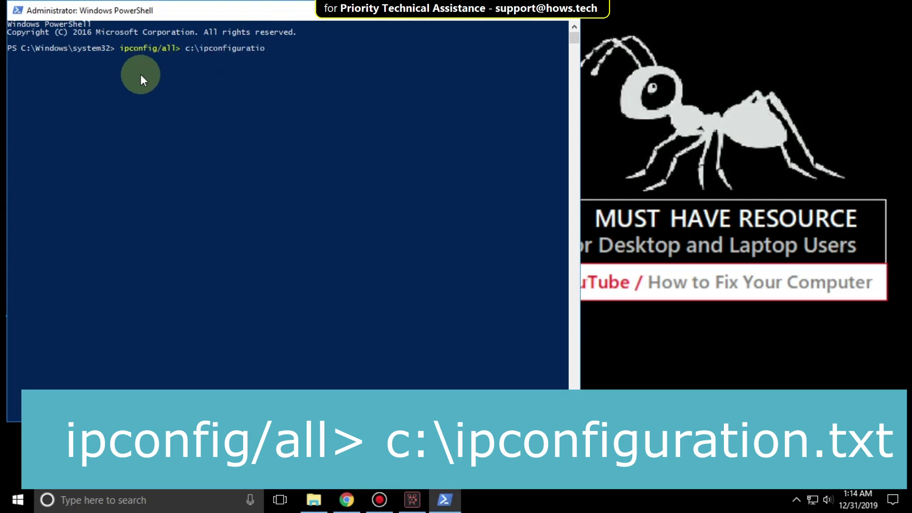
{"action": "type", "text": ".txt"}
Save ipconfig output to a file, run netsh int ip reset and netsh winsock reset, then exit.
{"action": "key", "text": "Return"}
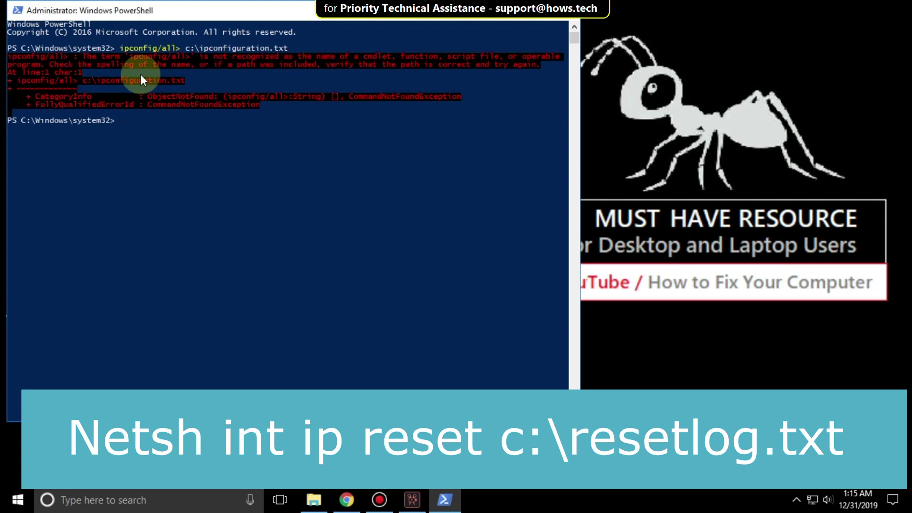
{"action": "type", "text": "netsh int ip"}
{"action": "type", "text": " reset c/"}
{"action": "key", "text": "BackSpace"}
{"action": "type", "text": ":\\resetlog.txt"}
{"action": "key", "text": "Return"}
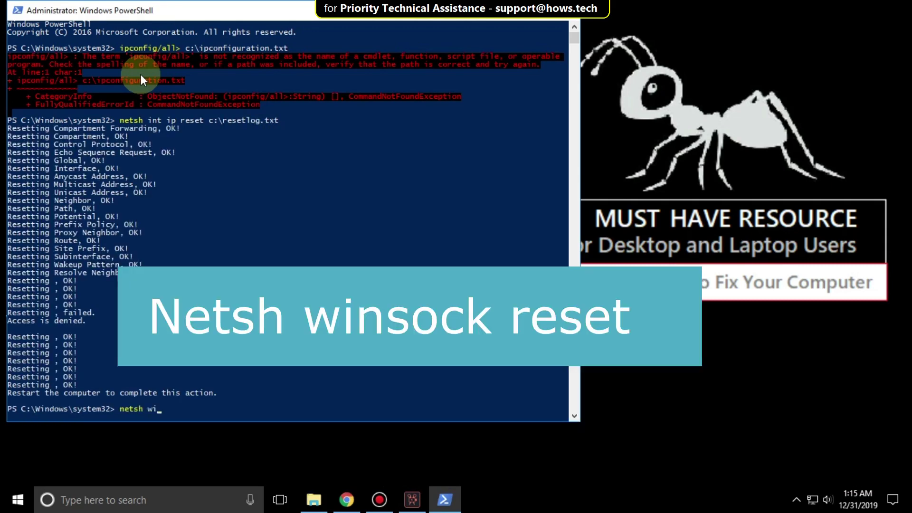
{"action": "type", "text": "sock reset"}
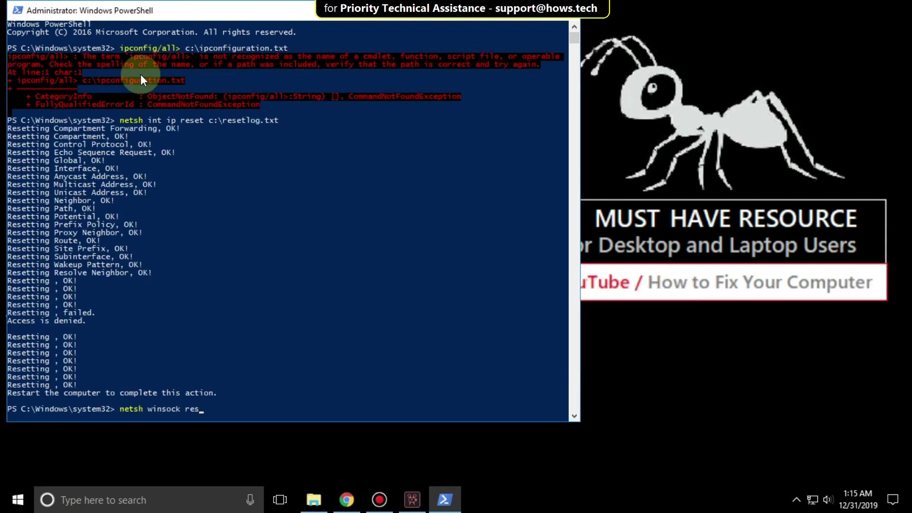
{"action": "key", "text": "Return"}
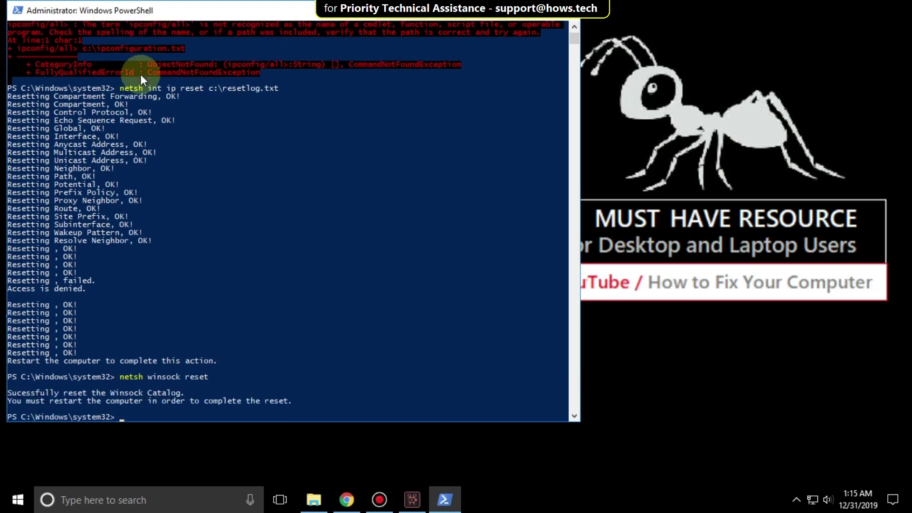
{"action": "type", "text": "exit"}
{"action": "key", "text": "Return"}
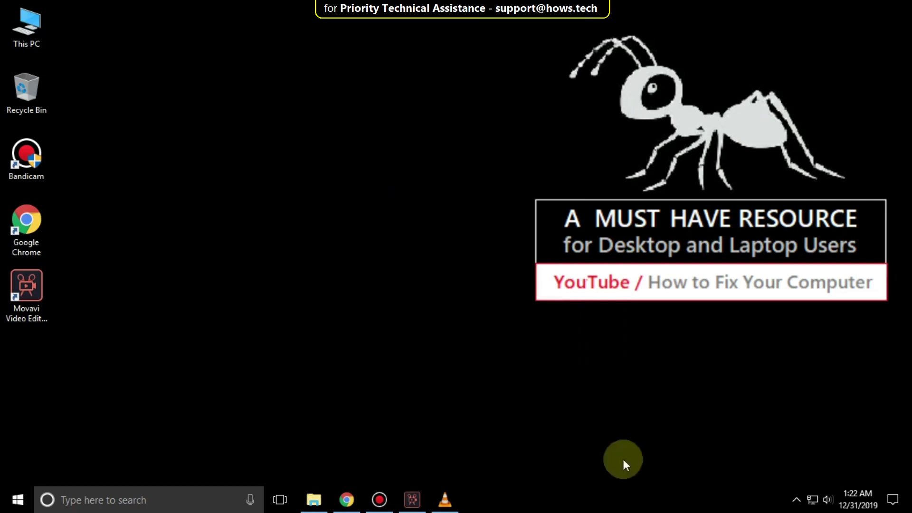
From the network tray icon, open Ethernet settings, then Change adapter options.
{"action": "left_click", "coordinate": [813, 499]}
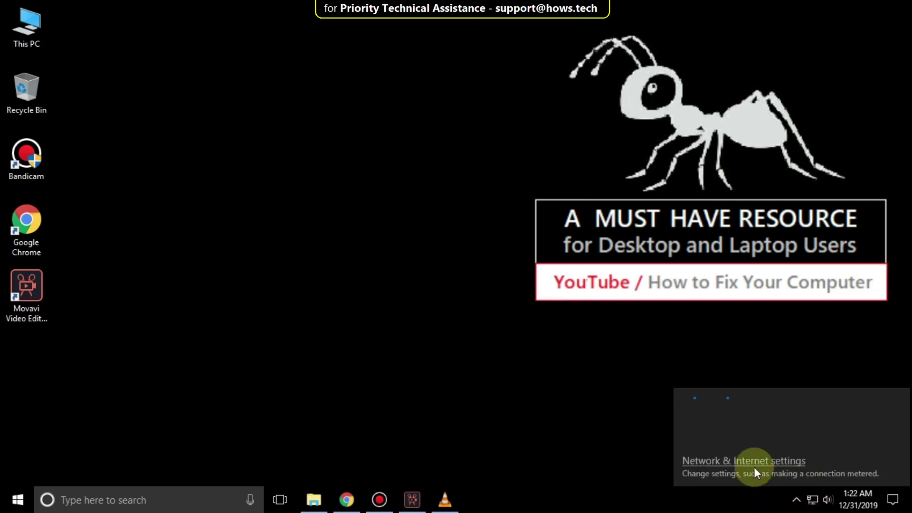
{"action": "left_click", "coordinate": [720, 460]}
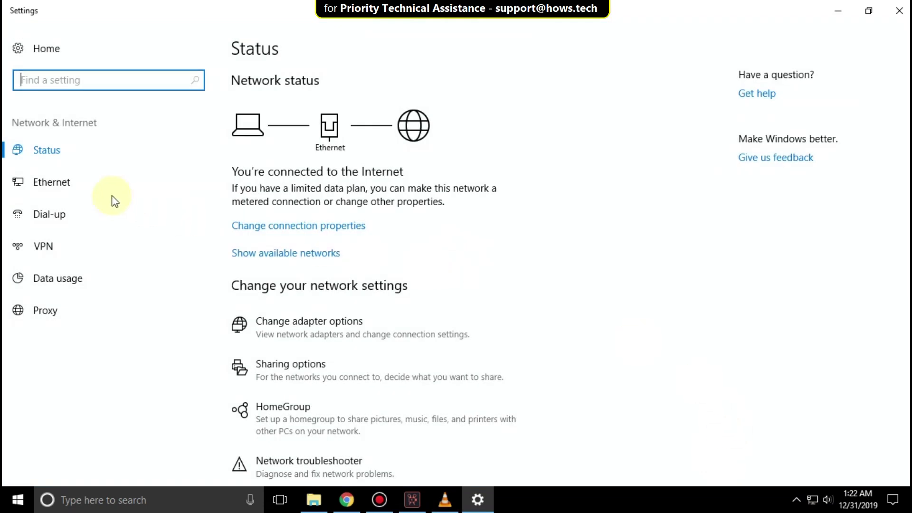
{"action": "left_click", "coordinate": [52, 182]}
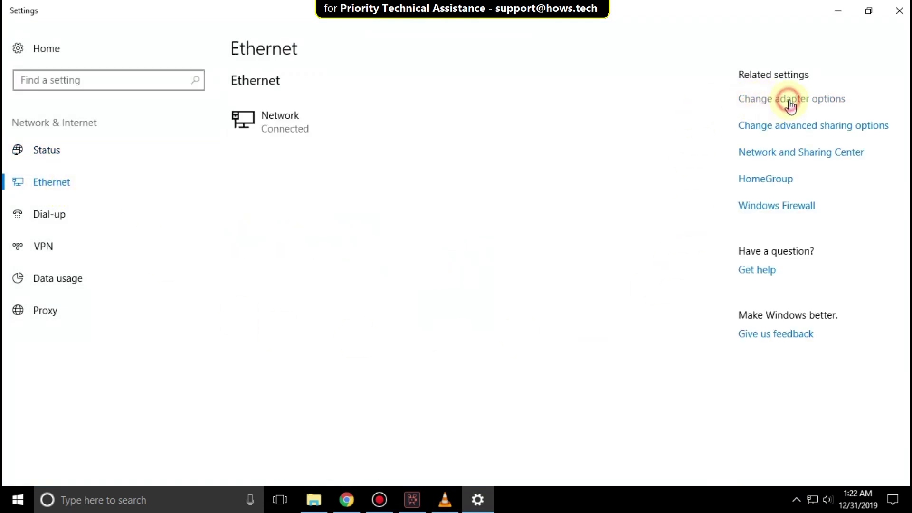
{"action": "left_click", "coordinate": [771, 98]}
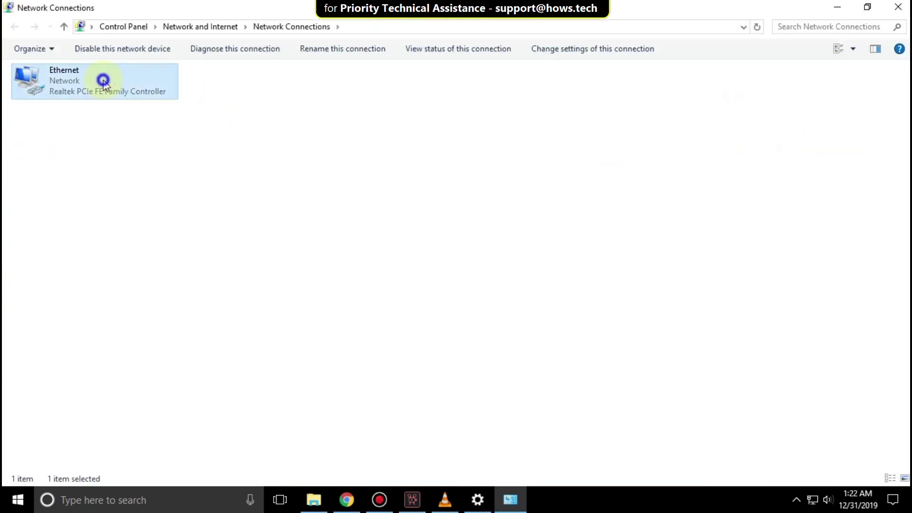
Set the Ethernet adapter's IPv4 DNS servers to 8.8.8.8 and 8.8.4.4.
{"action": "right_click", "coordinate": [103, 79]}
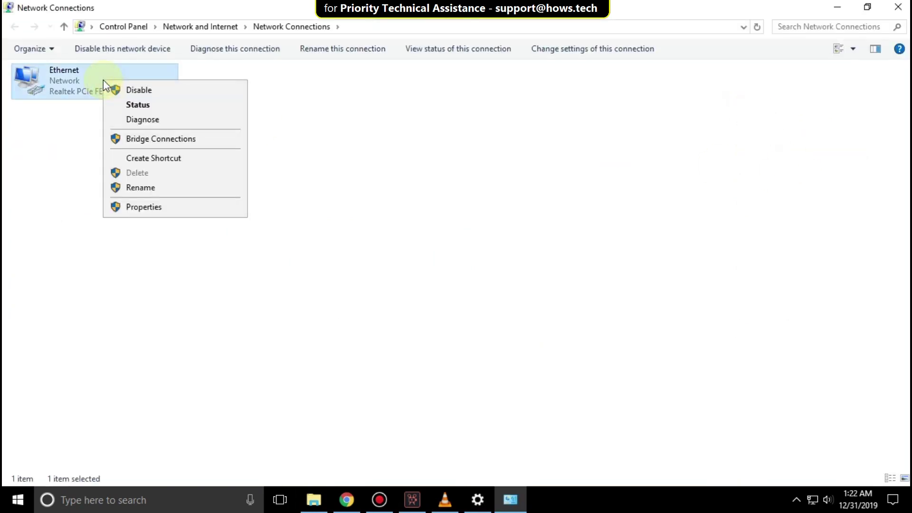
{"action": "left_click", "coordinate": [144, 207]}
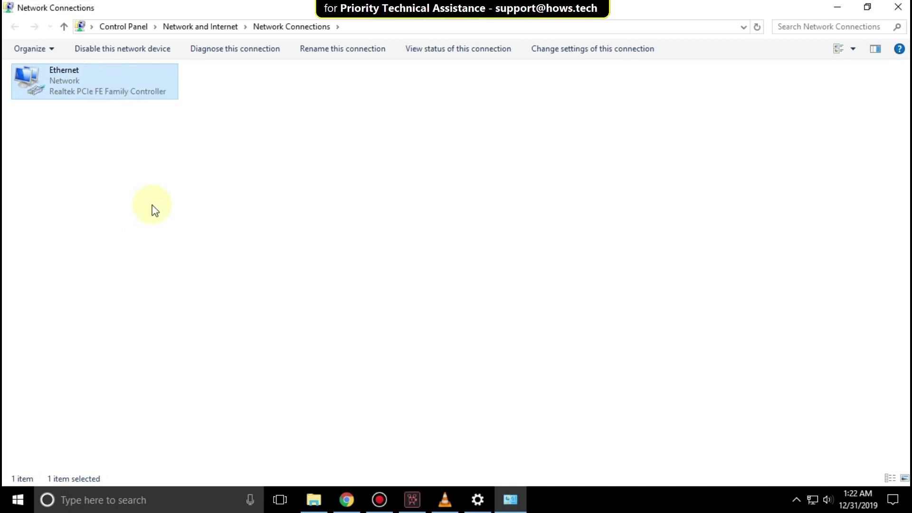
{"action": "left_click", "coordinate": [122, 203]}
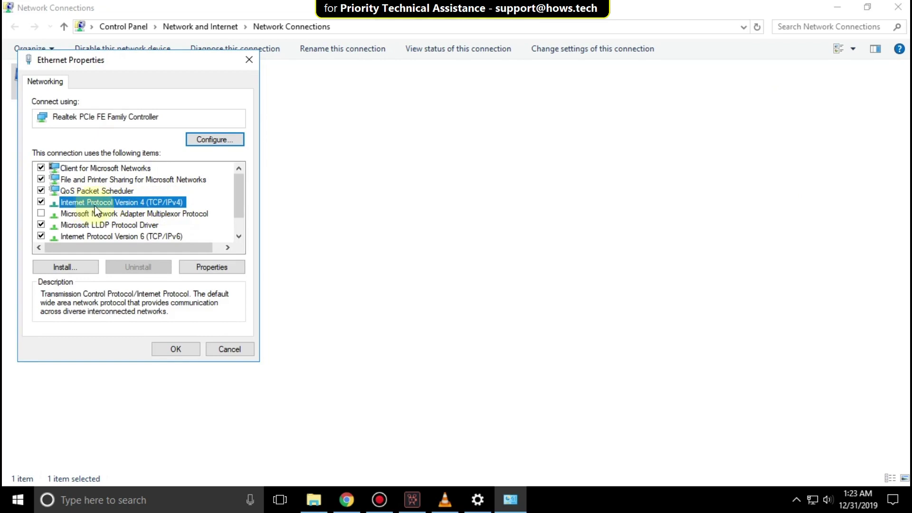
{"action": "left_click", "coordinate": [211, 267]}
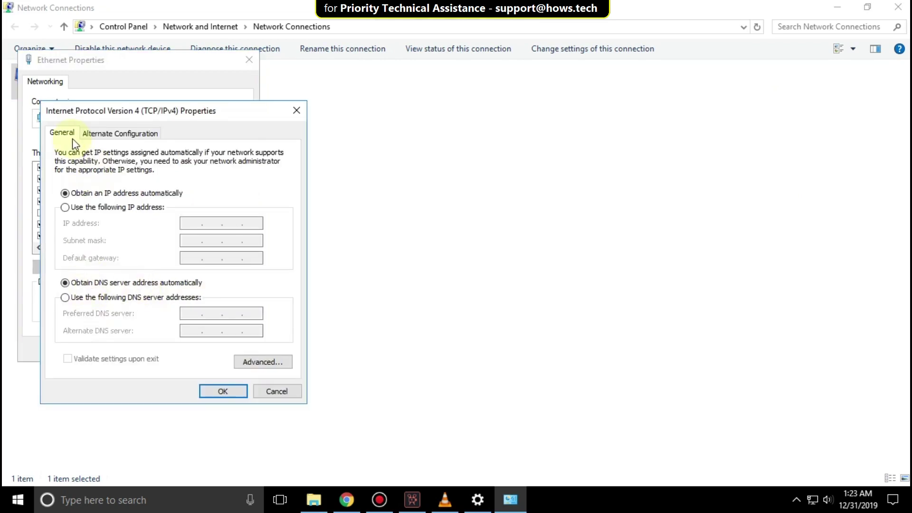
{"action": "left_click", "coordinate": [65, 298]}
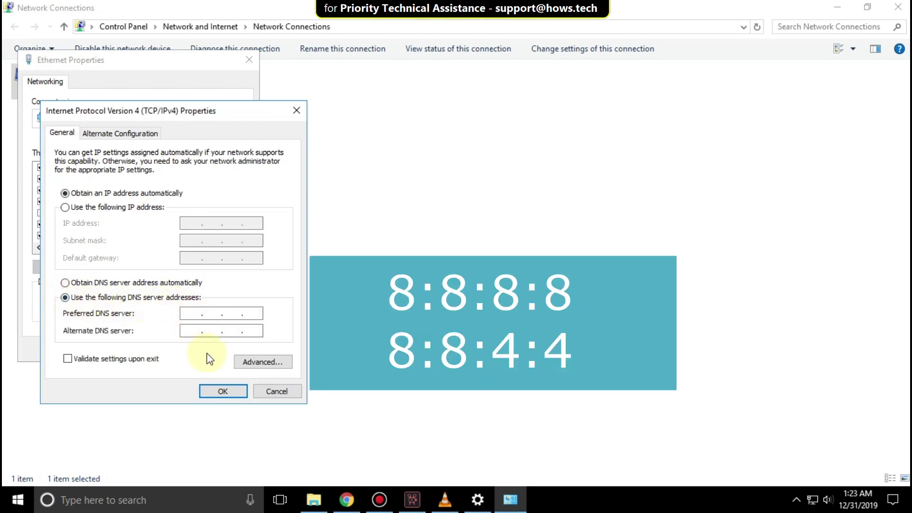
{"action": "type", "text": "8.8"}
{"action": "left_click", "coordinate": [222, 392]}
Close the Ethernet properties, Network Connections and Settings windows.
{"action": "left_click", "coordinate": [174, 349]}
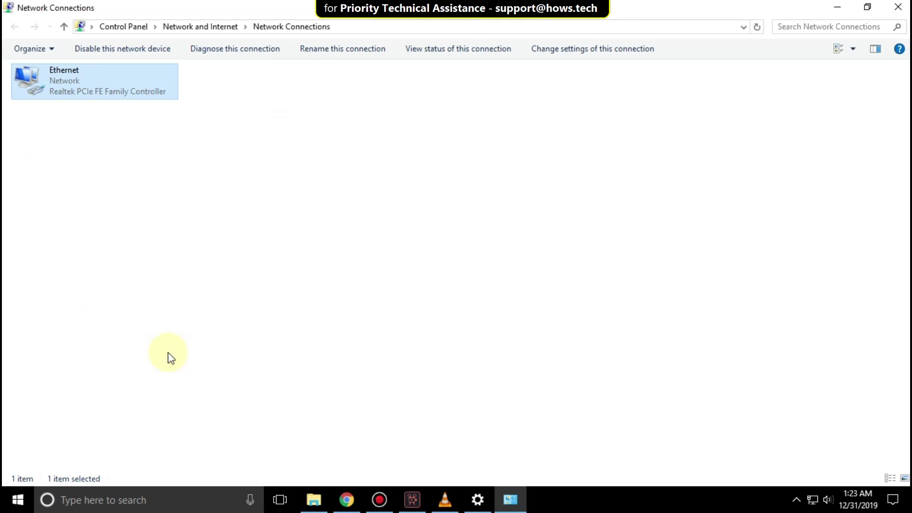
{"action": "left_click", "coordinate": [896, 7]}
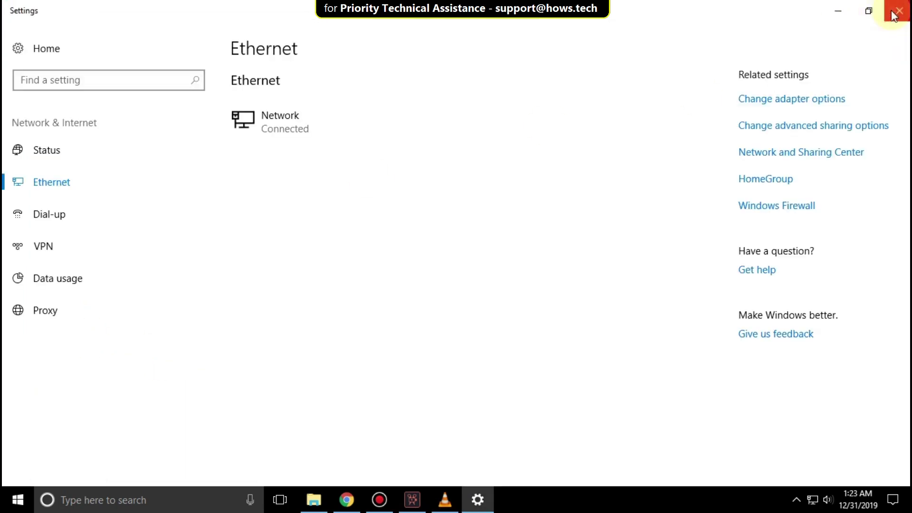
{"action": "left_click", "coordinate": [897, 7]}
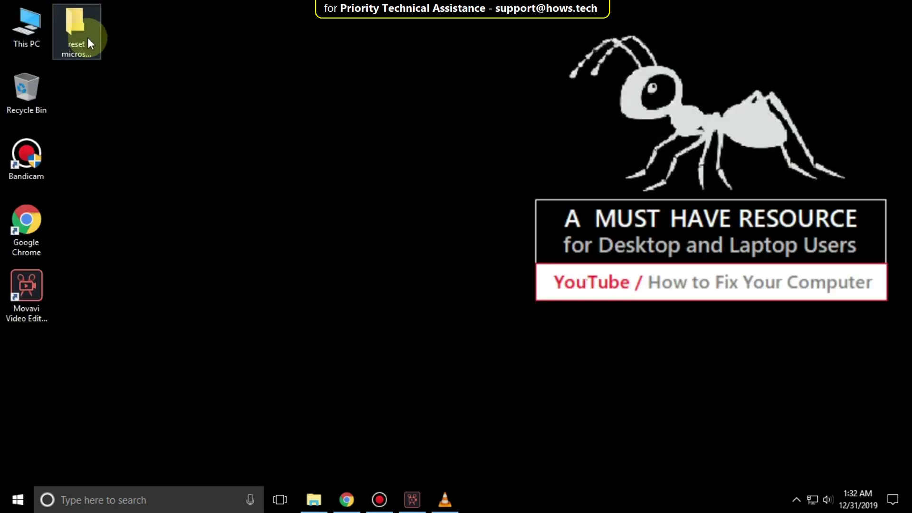
Extract the Reset_Microsoft_Edge ZIP archive in the reset microsoft edge folder.
{"action": "double_click", "coordinate": [76, 30]}
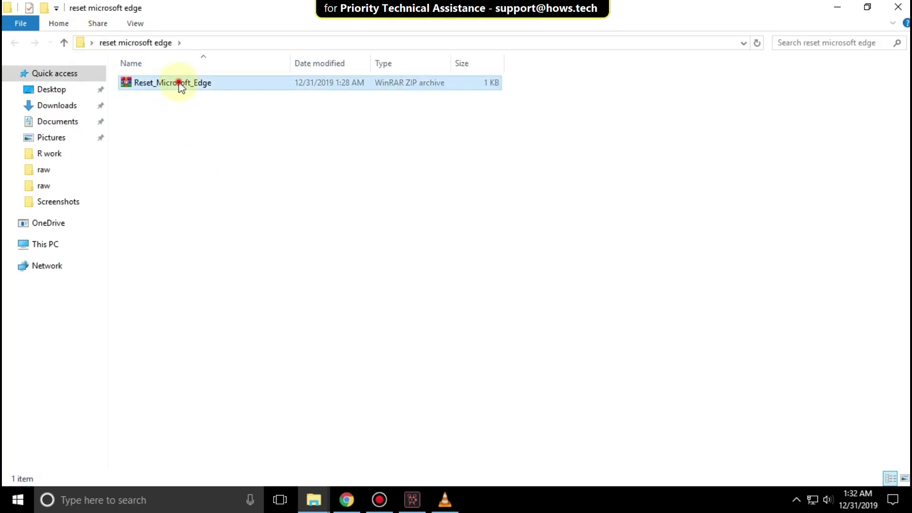
{"action": "right_click", "coordinate": [180, 84]}
{"action": "left_click", "coordinate": [227, 137]}
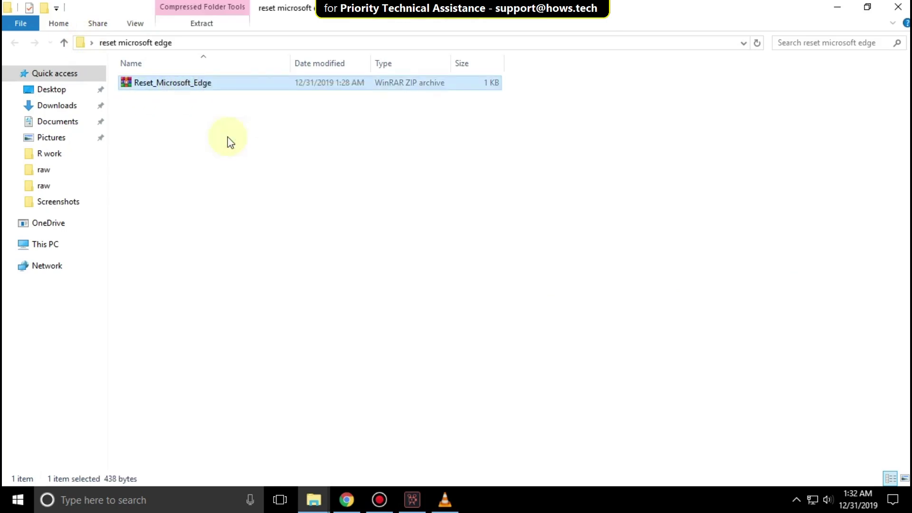
Run the extracted Reset_Microsoft_Edge script with PowerShell.
{"action": "left_click", "coordinate": [196, 84]}
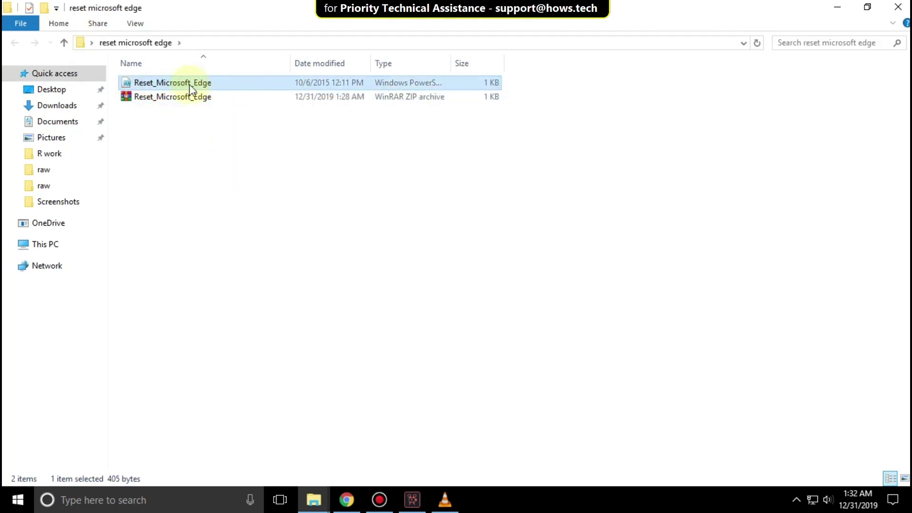
{"action": "right_click", "coordinate": [221, 84]}
{"action": "left_click", "coordinate": [280, 107]}
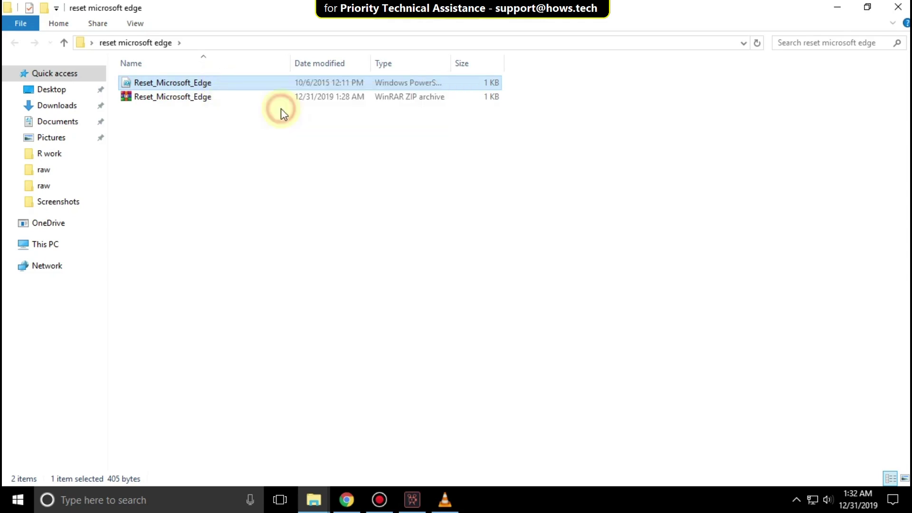